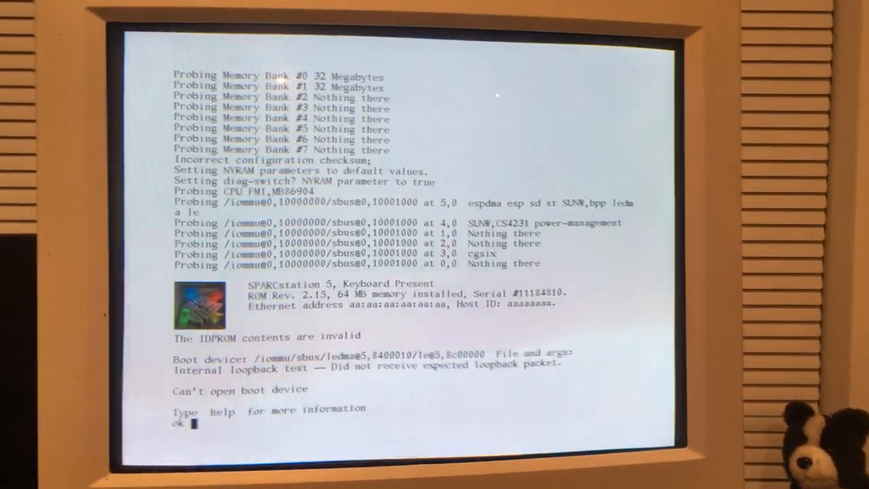
{"action": "type", "text": "boot d"}
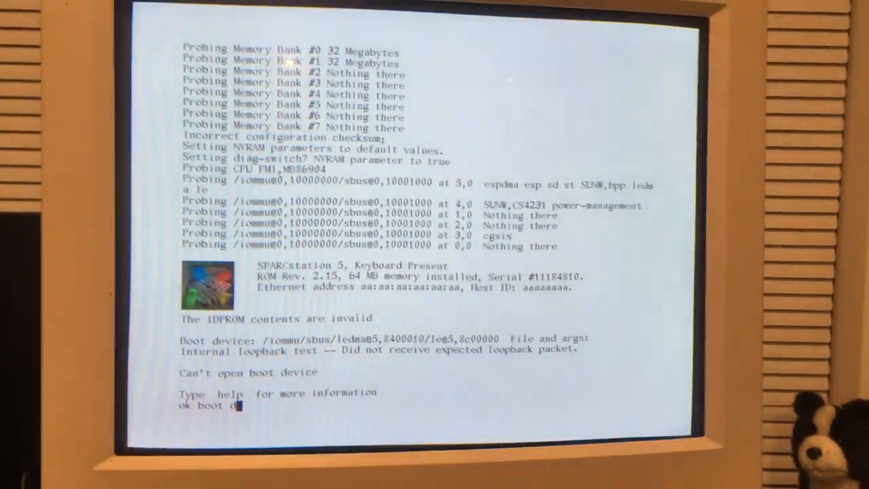
{"action": "type", "text": "isk"}
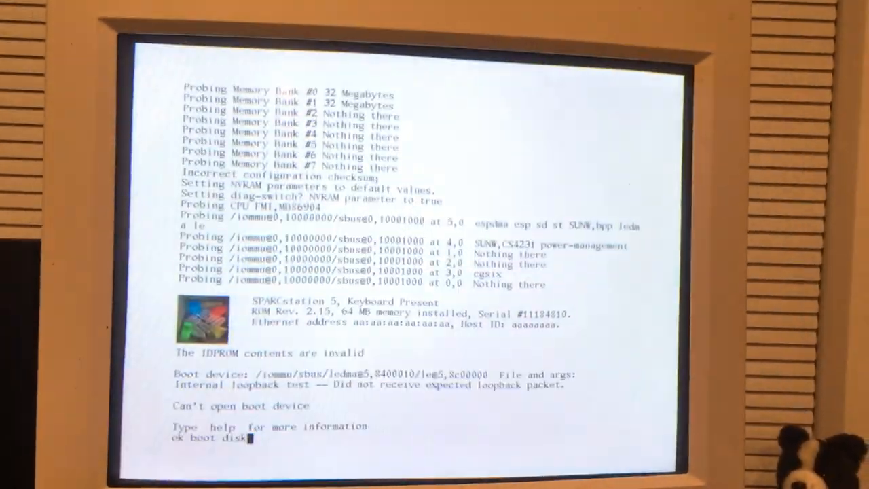
- Boot Solaris 7 from the internal disk with the boot disk command at the ok prompt
{"action": "key", "text": "Return"}
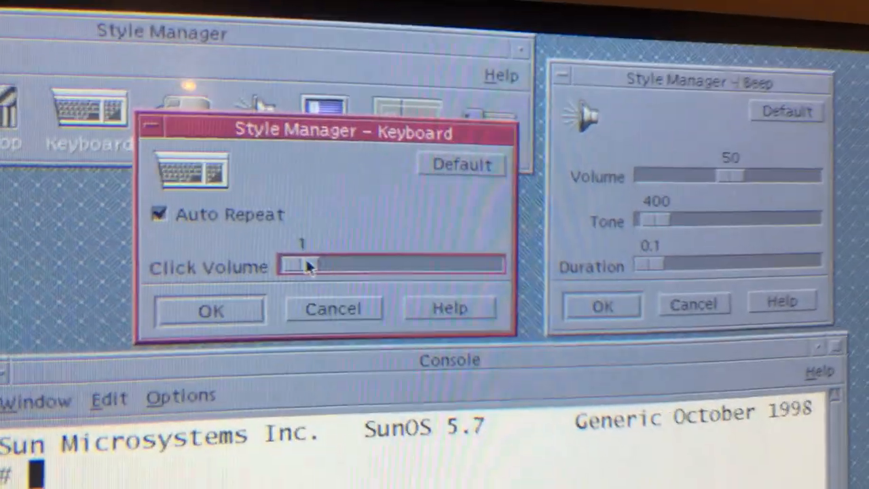
- Lower the keyboard click volume to 0 and back to 1, then lengthen the beep duration
{"action": "left_click_drag", "start_coordinate": [305, 265], "coordinate": [292, 266]}
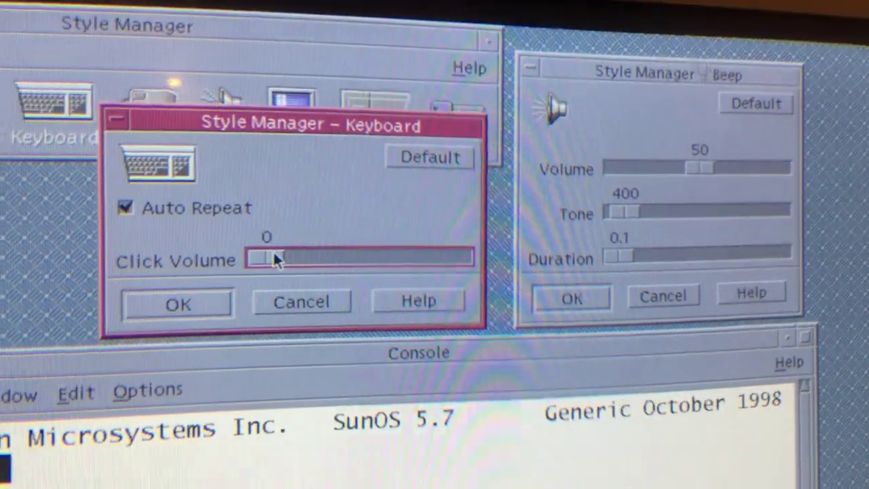
{"action": "left_click_drag", "start_coordinate": [275, 281], "coordinate": [278, 258]}
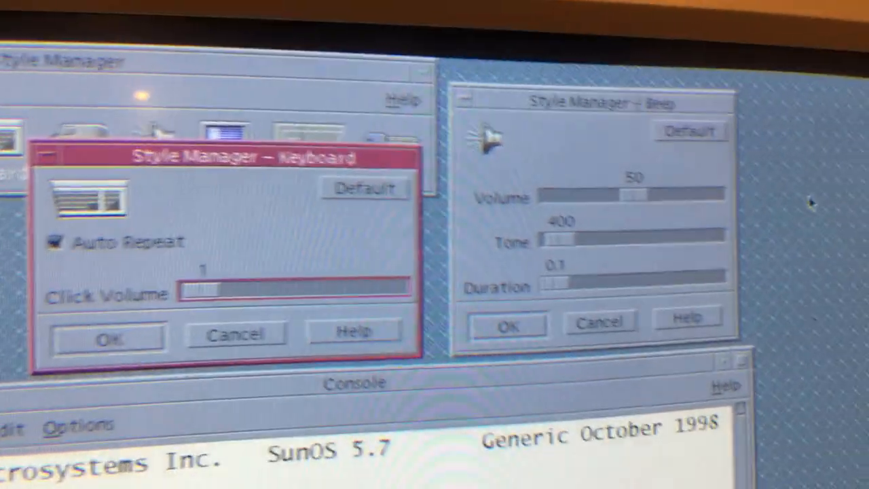
{"action": "left_click", "coordinate": [553, 277]}
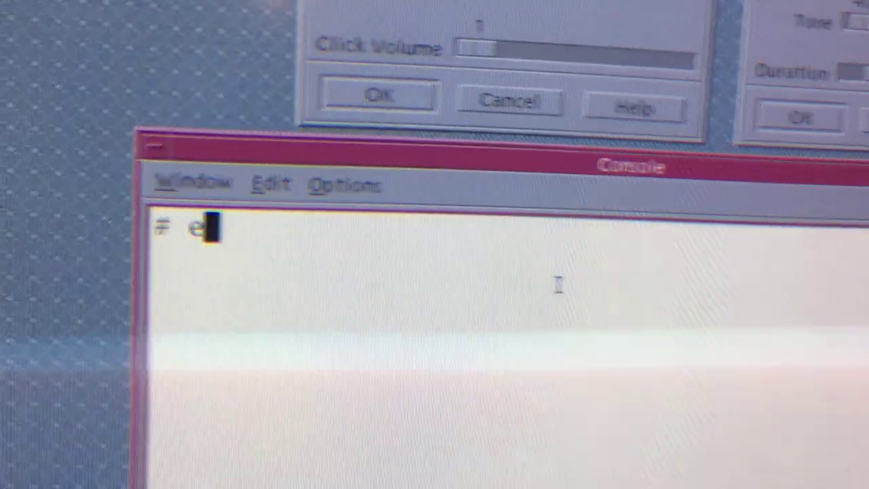
- Run 'sleep 1; printf \a' at the root prompt to sound a delayed system beep
{"action": "key", "text": "BackSpace"}
{"action": "type", "text": "sl"}
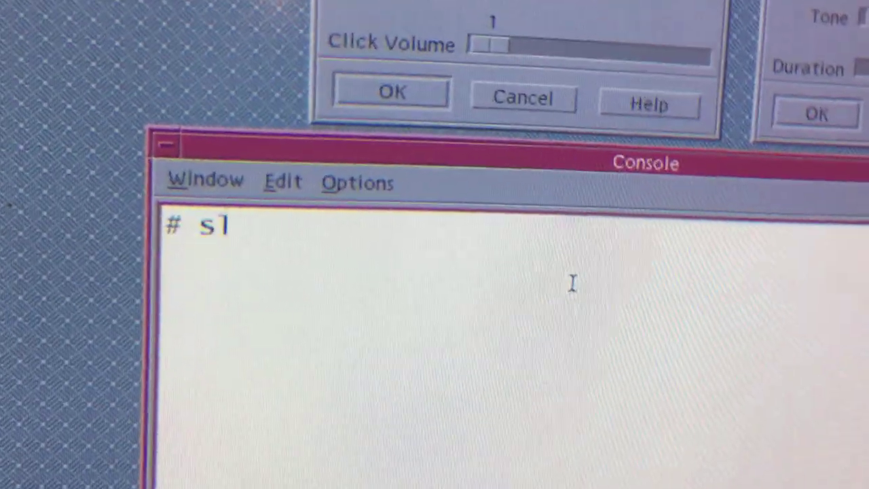
{"action": "type", "text": "eep 1;"}
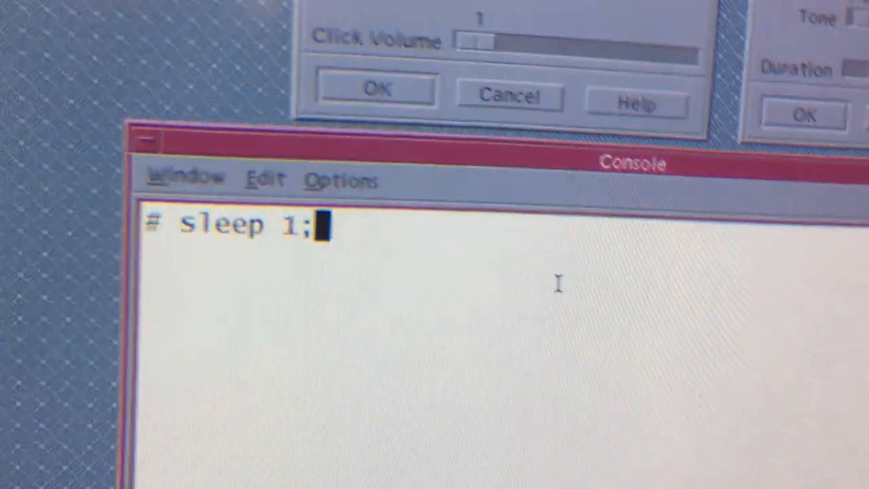
{"action": "type", "text": " printf"}
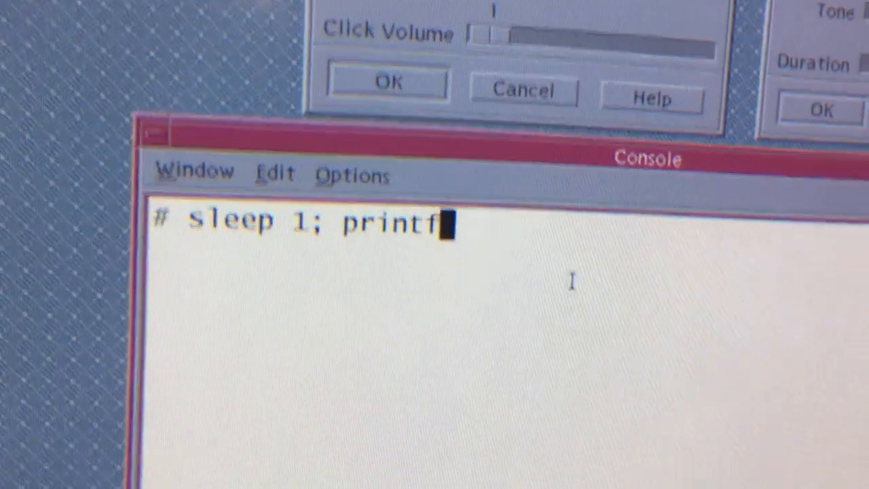
{"action": "type", "text": " \\\\a"}
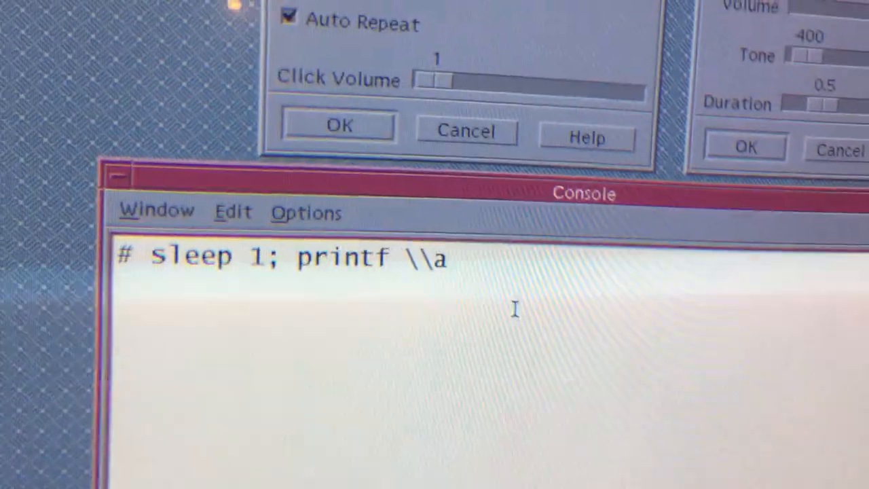
{"action": "key", "text": "Return"}
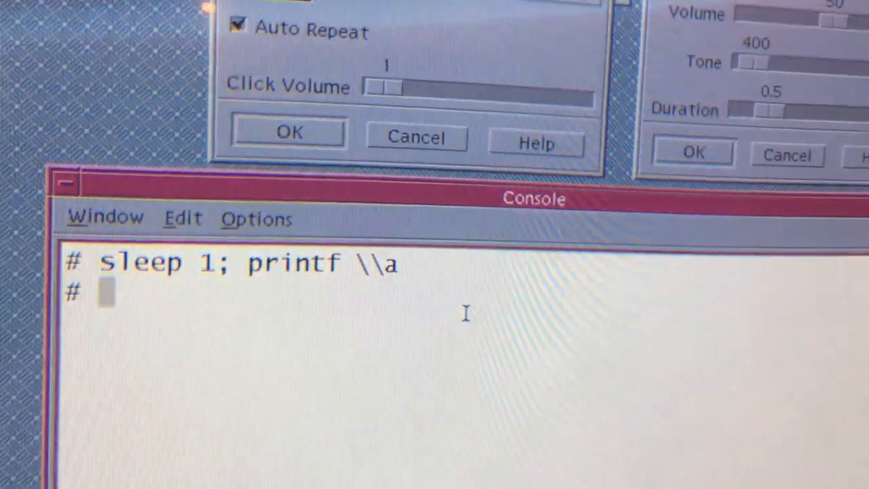